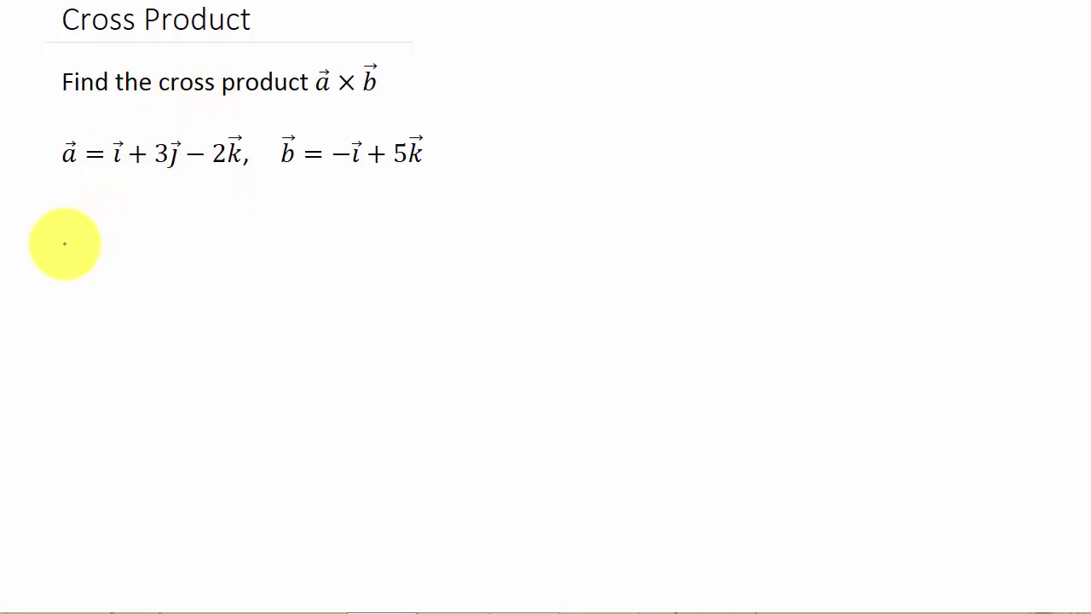
# - Handwrite vector a as ⟨1, 3, -2⟩ and vector b as ⟨-1, 0, 5⟩ beneath the problem
pyautogui.moveTo(63, 244)
pyautogui.mouseDown()
pyautogui.moveTo(60, 256)
pyautogui.moveTo(79, 256)
pyautogui.moveTo(76, 234)
pyautogui.moveTo(107, 254)
pyautogui.mouseUp()
pyautogui.moveTo(166, 223)
pyautogui.mouseDown()
pyautogui.moveTo(145, 247)
pyautogui.moveTo(166, 271)
pyautogui.moveTo(245, 259)
pyautogui.moveTo(278, 270)
pyautogui.moveTo(316, 247)
pyautogui.moveTo(381, 258)
pyautogui.mouseUp()
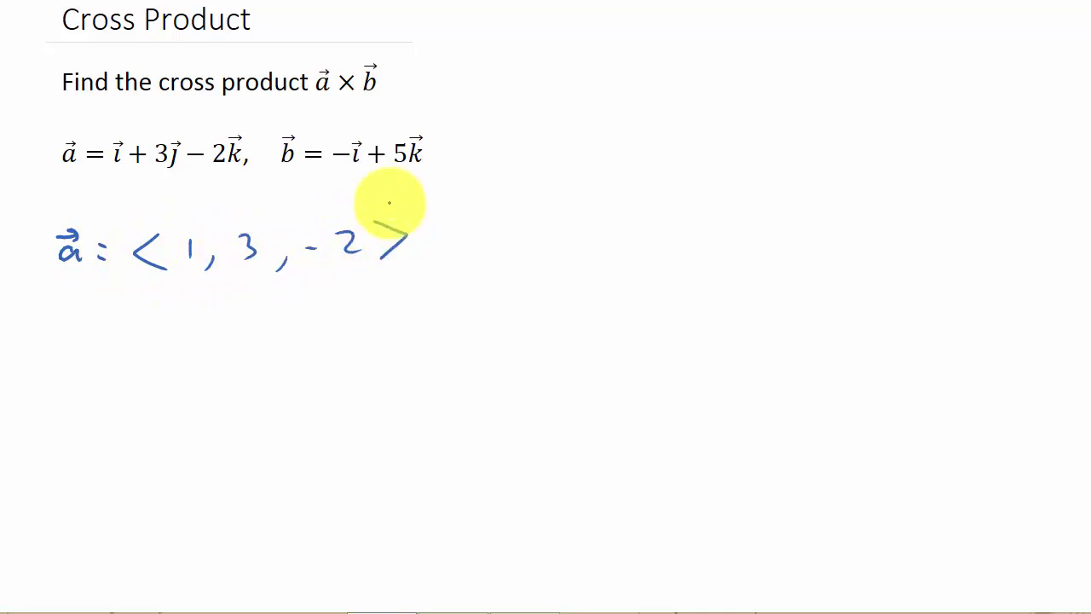
pyautogui.moveTo(59, 335); pyautogui.dragTo(73, 361)
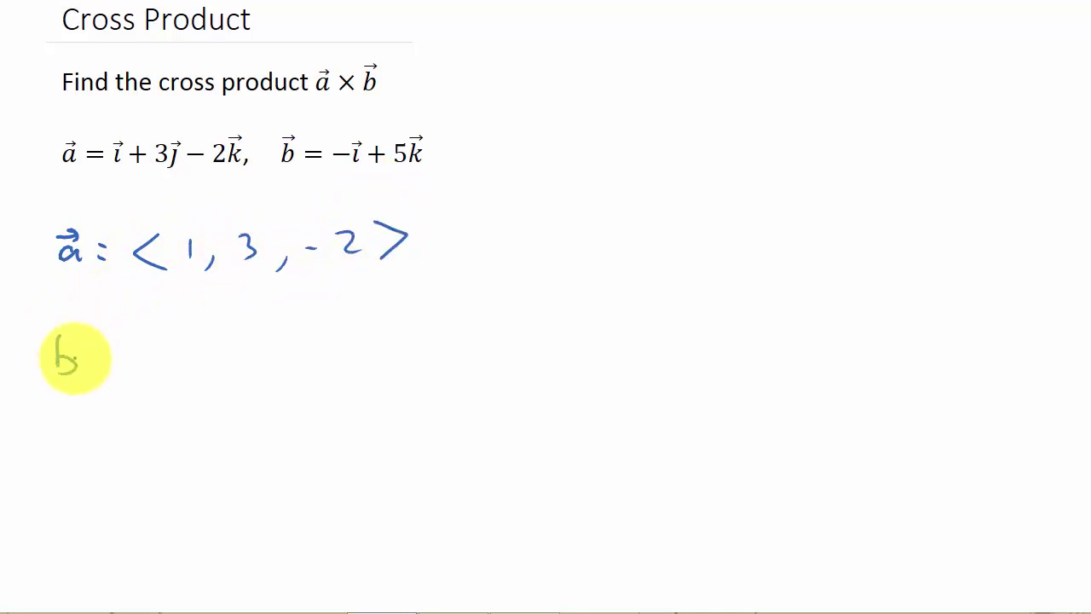
pyautogui.moveTo(50, 322); pyautogui.dragTo(113, 341)
pyautogui.moveTo(100, 351)
pyautogui.mouseDown()
pyautogui.moveTo(158, 371)
pyautogui.moveTo(176, 349)
pyautogui.mouseUp()
pyautogui.moveTo(193, 336)
pyautogui.mouseDown()
pyautogui.moveTo(195, 361)
pyautogui.moveTo(222, 370)
pyautogui.mouseUp()
pyautogui.moveTo(267, 334); pyautogui.dragTo(288, 367)
pyautogui.moveTo(333, 329); pyautogui.dragTo(327, 352)
pyautogui.moveTo(332, 331)
pyautogui.mouseDown()
pyautogui.moveTo(367, 315)
pyautogui.moveTo(394, 334)
pyautogui.moveTo(367, 361)
pyautogui.mouseUp()
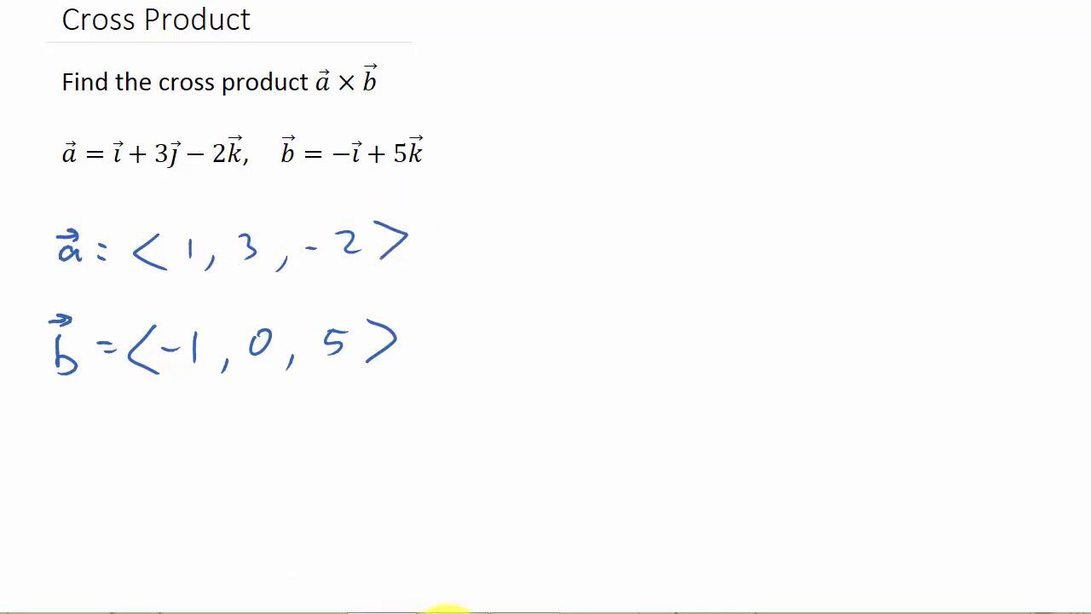
# - In an empty wxMaxima worksheet, enter and evaluate a:[1,3,-2]
pyautogui.click(443, 610)
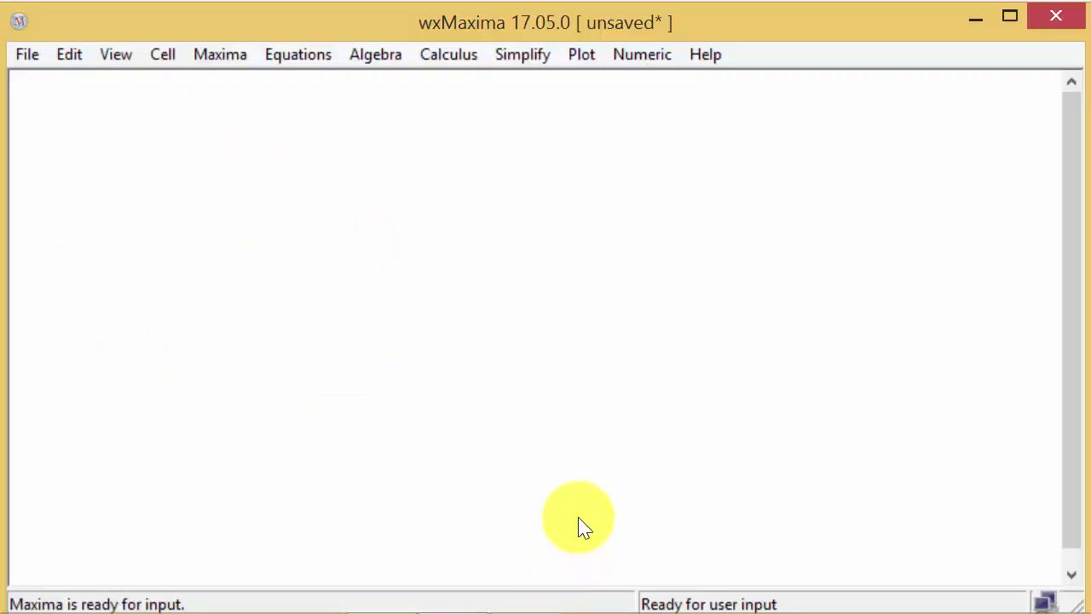
pyautogui.click(128, 143)
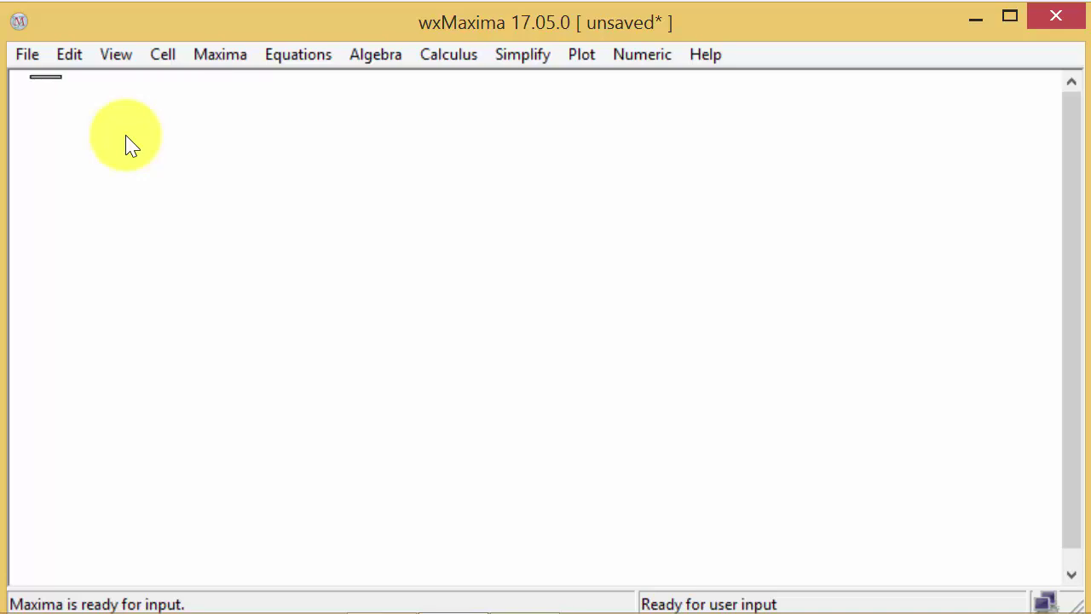
pyautogui.write('a')
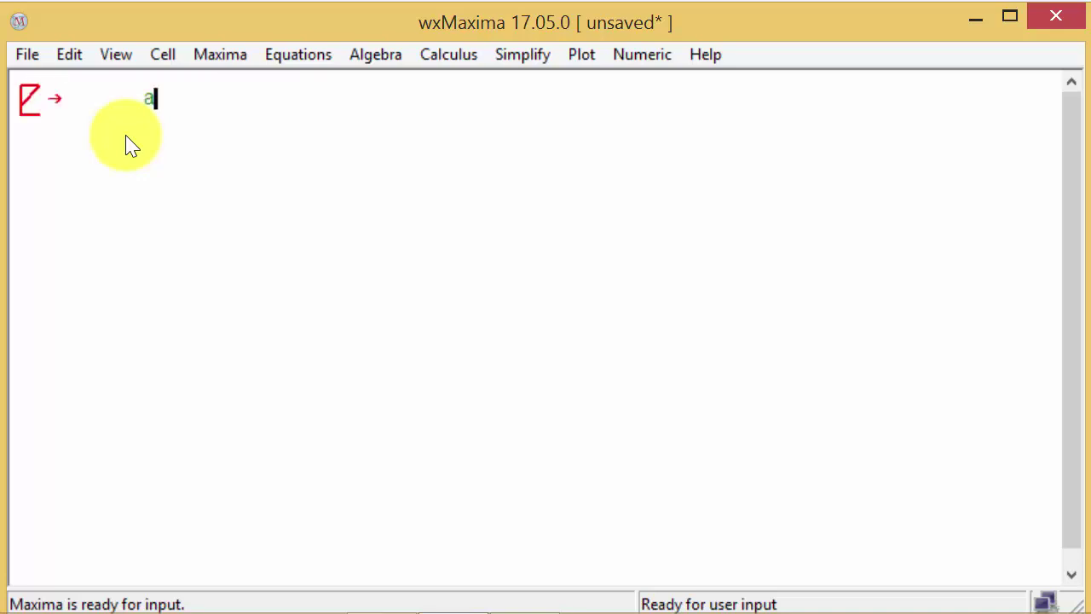
pyautogui.write(':[1,3,-2')
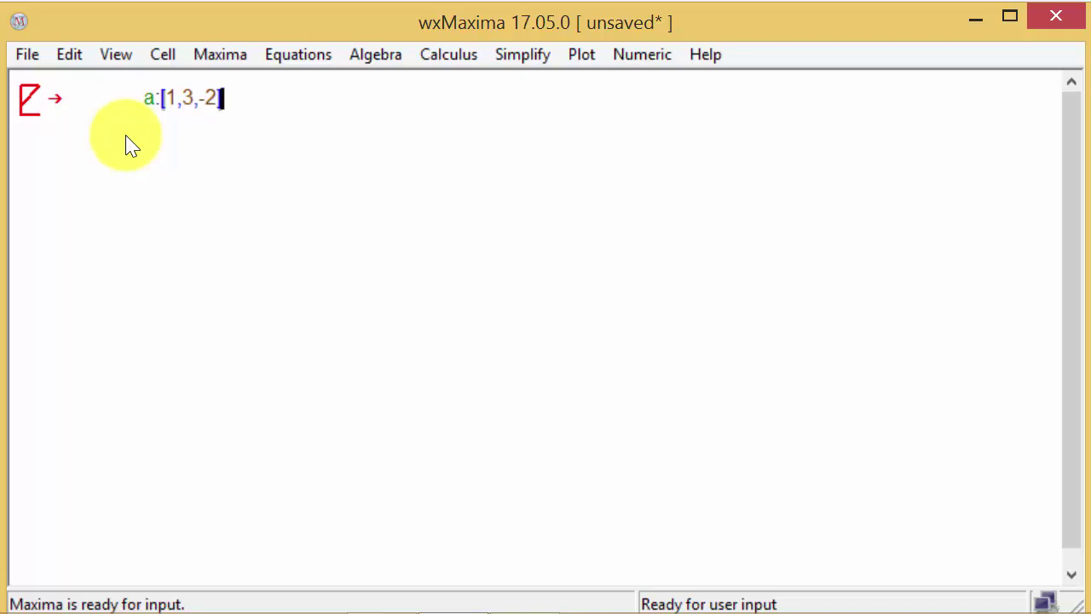
pyautogui.hotkey('shift', 'Return')
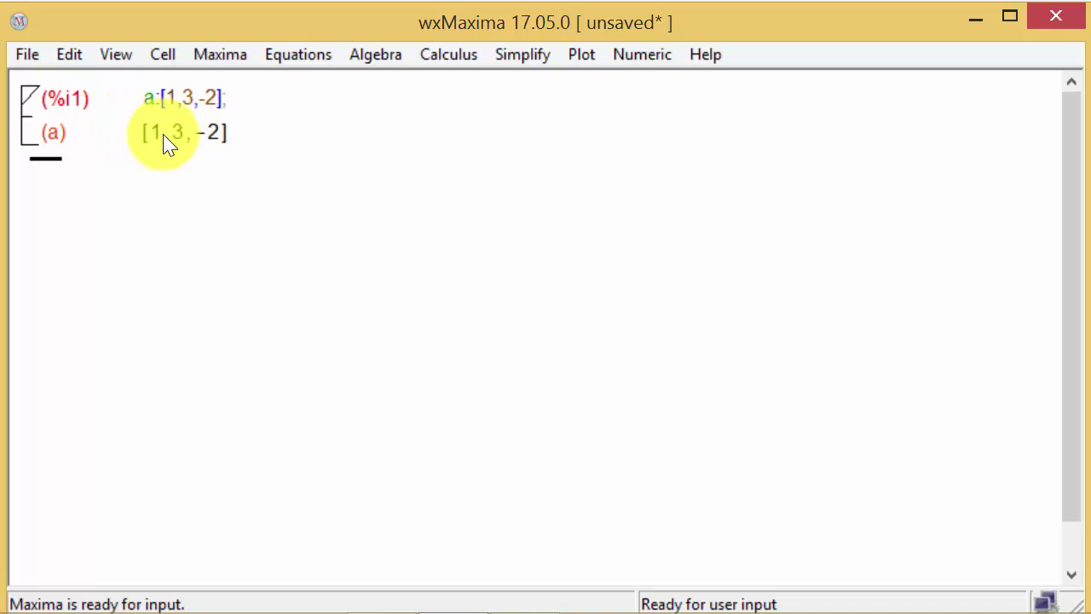
# - End the a definition with $ and re-evaluate it so its output is suppressed
pyautogui.click(235, 104)
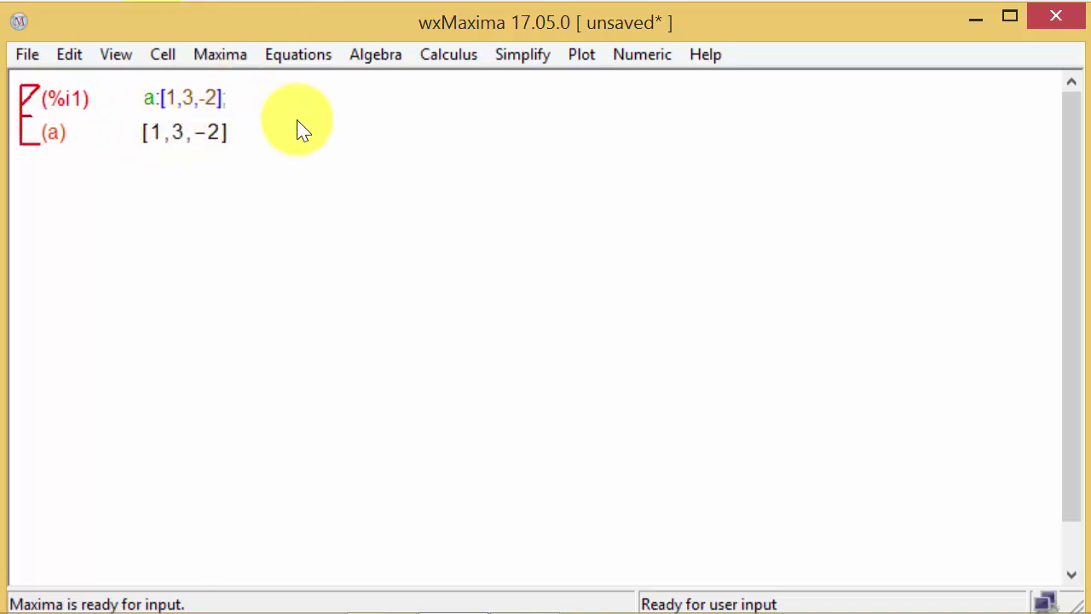
pyautogui.hotkey('shift', 'Return')
pyautogui.write('$')
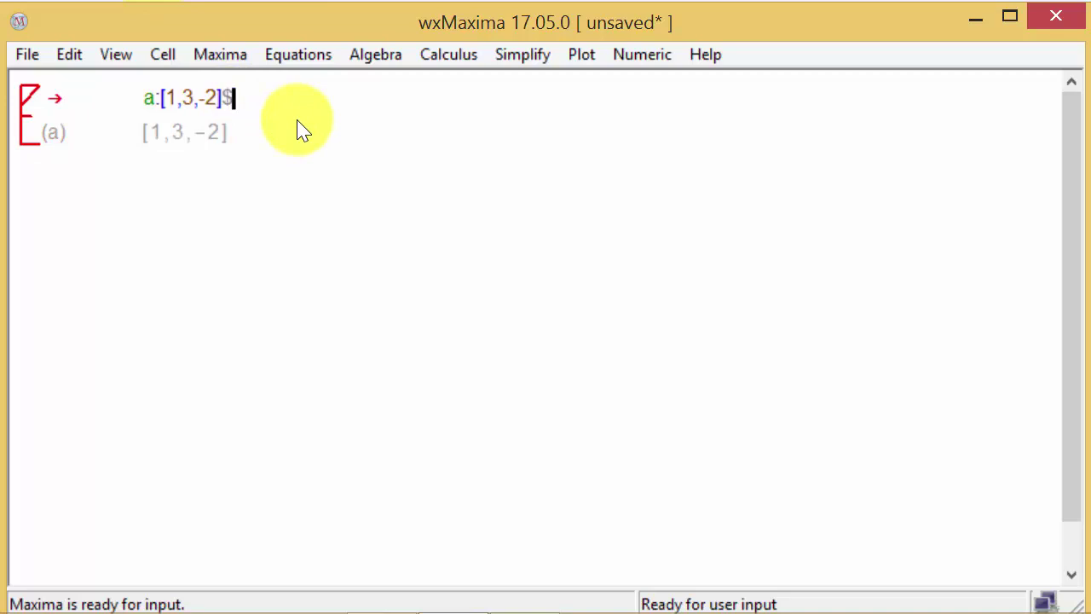
pyautogui.hotkey('shift', 'Return')
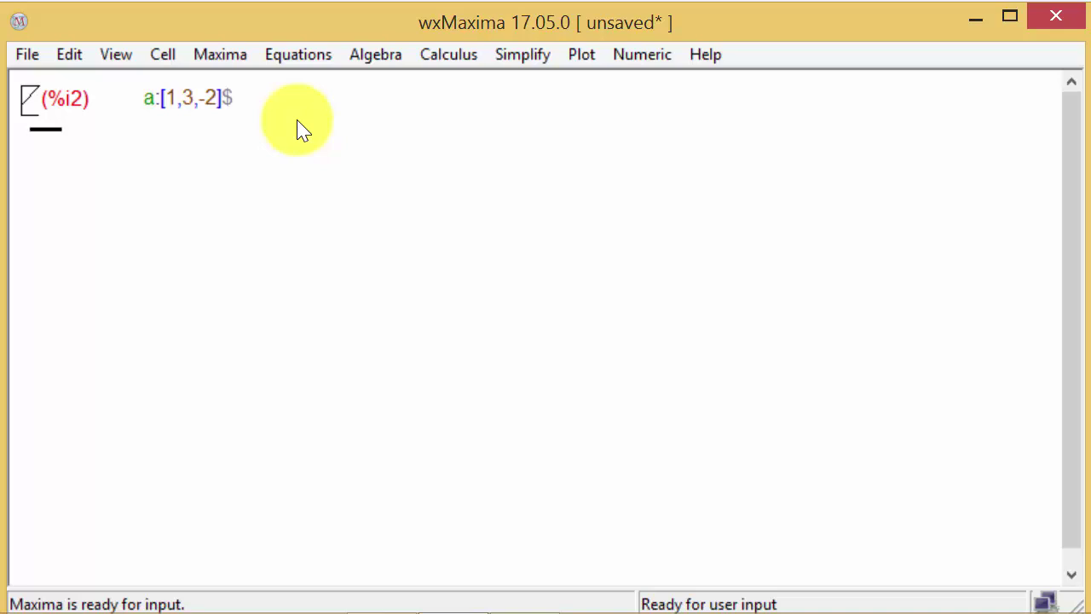
# - Define b:[-1,0,5]$ and run load(vect) to load the vector package
pyautogui.write('b')
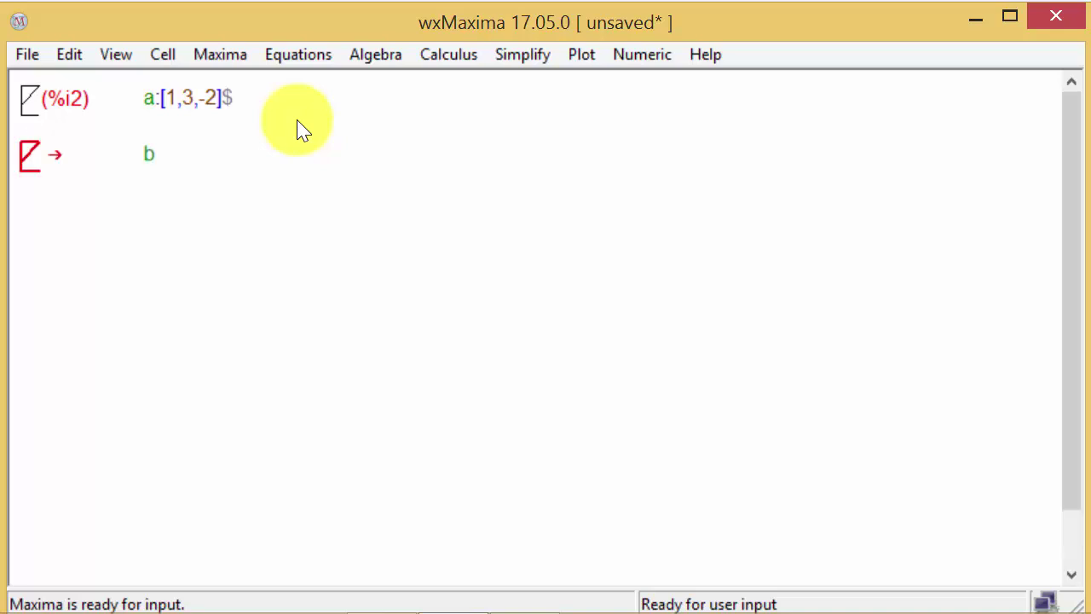
pyautogui.write(':[-1,0,5')
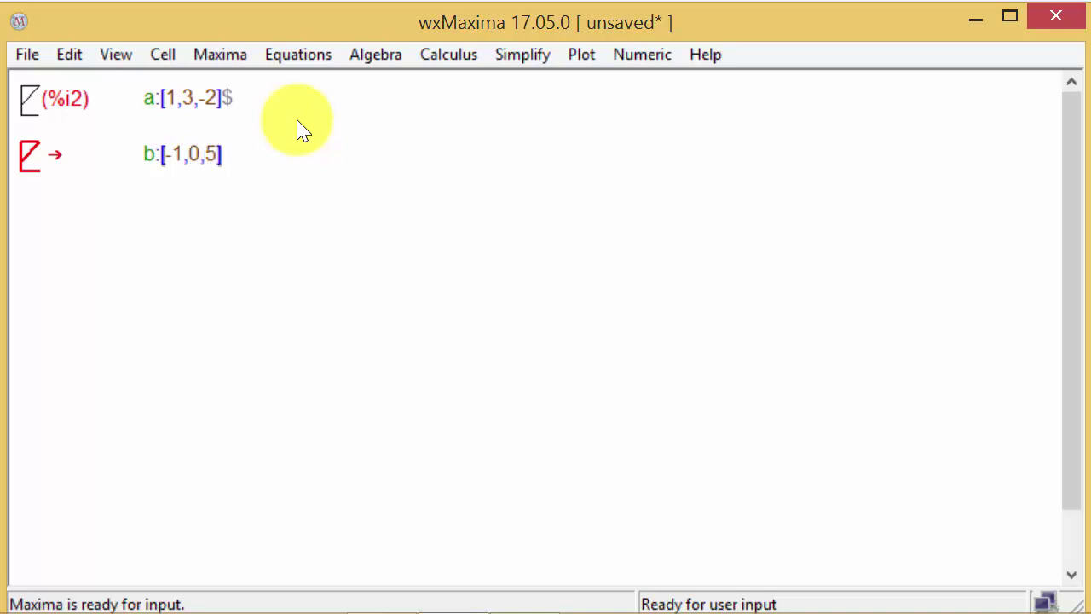
pyautogui.write(']$')
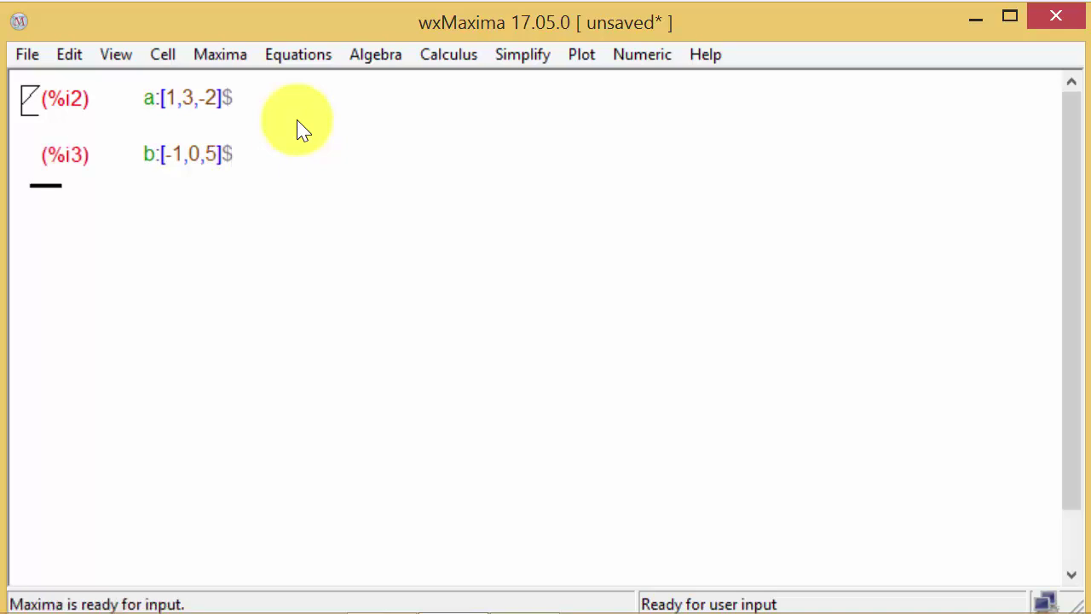
pyautogui.write('lo')
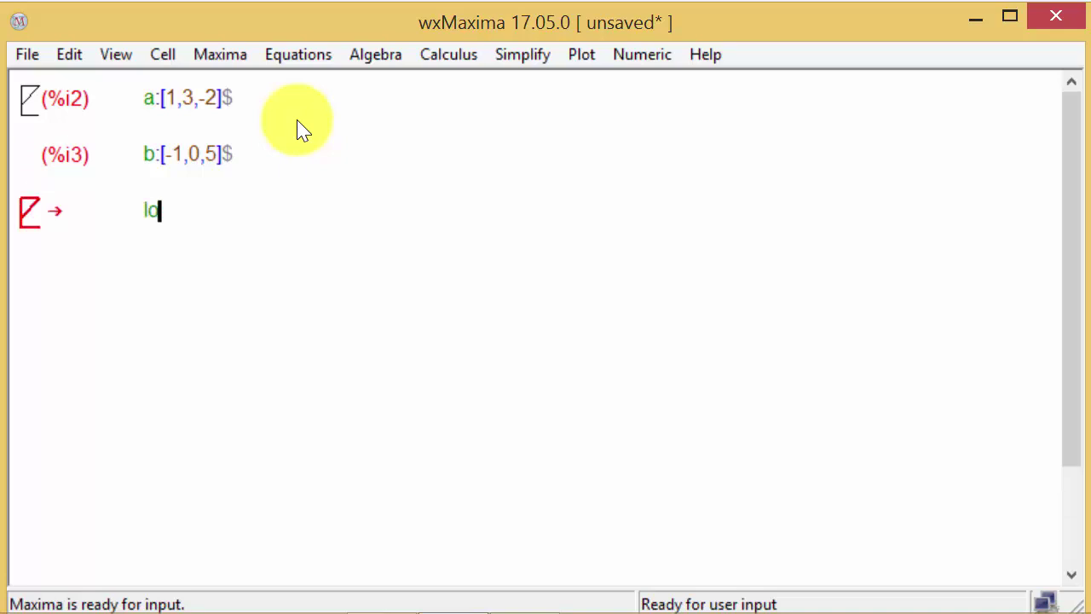
pyautogui.write('ad(')
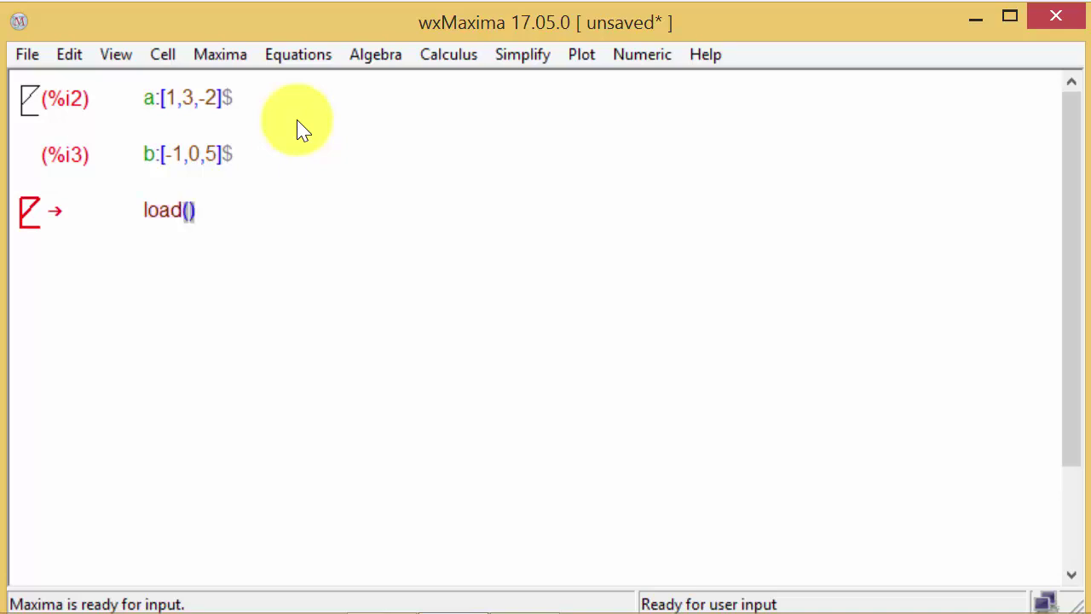
pyautogui.write('vect')
pyautogui.hotkey('shift', 'Return')
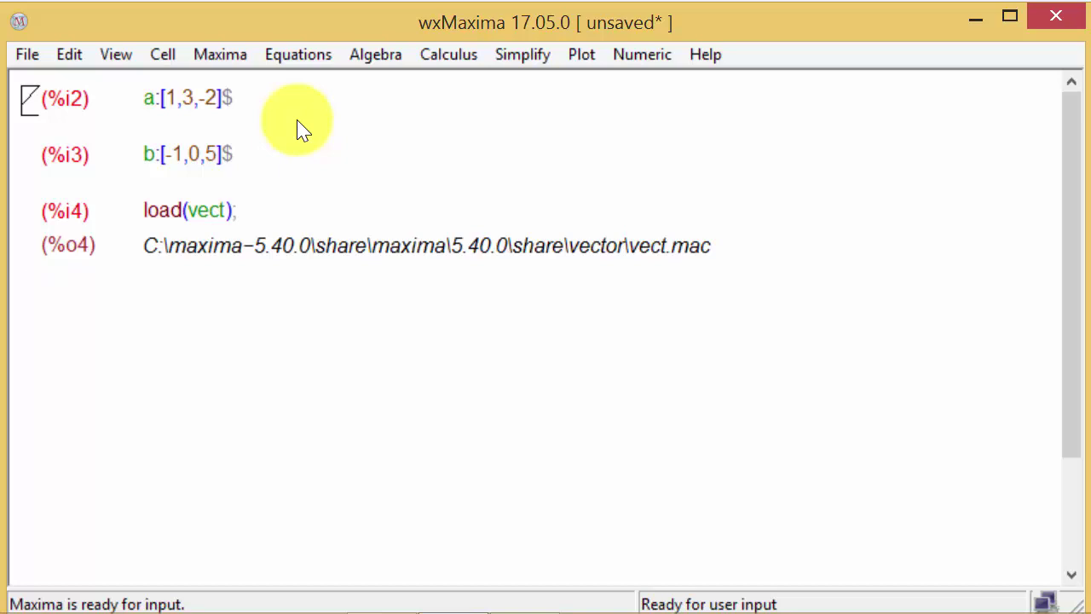
# - Enter and evaluate the cross product a~b
pyautogui.write('a')
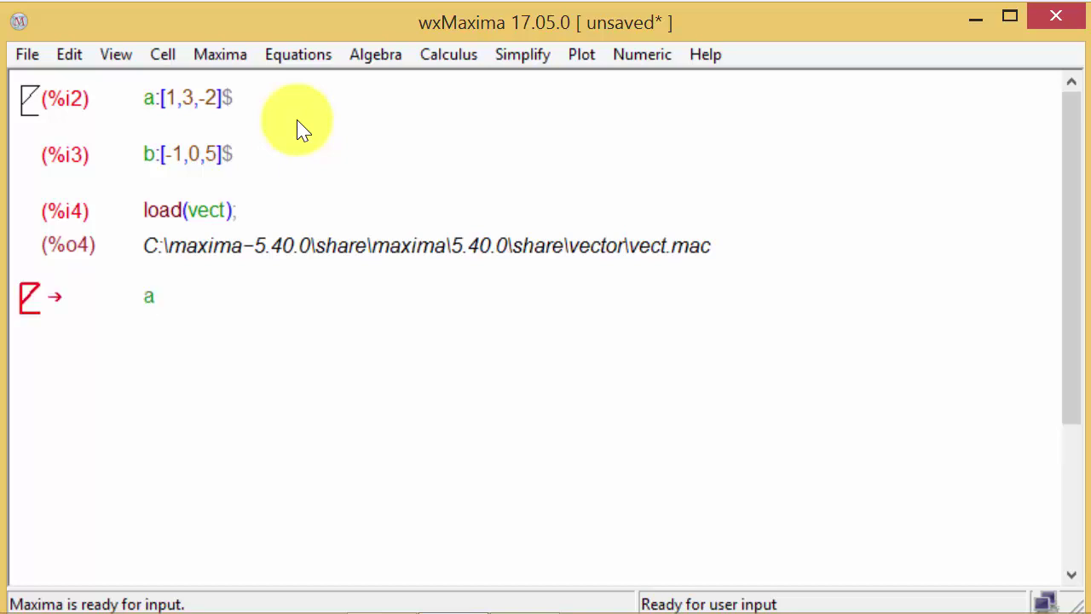
pyautogui.write('~')
pyautogui.write('b')
pyautogui.hotkey('shift', 'Return')
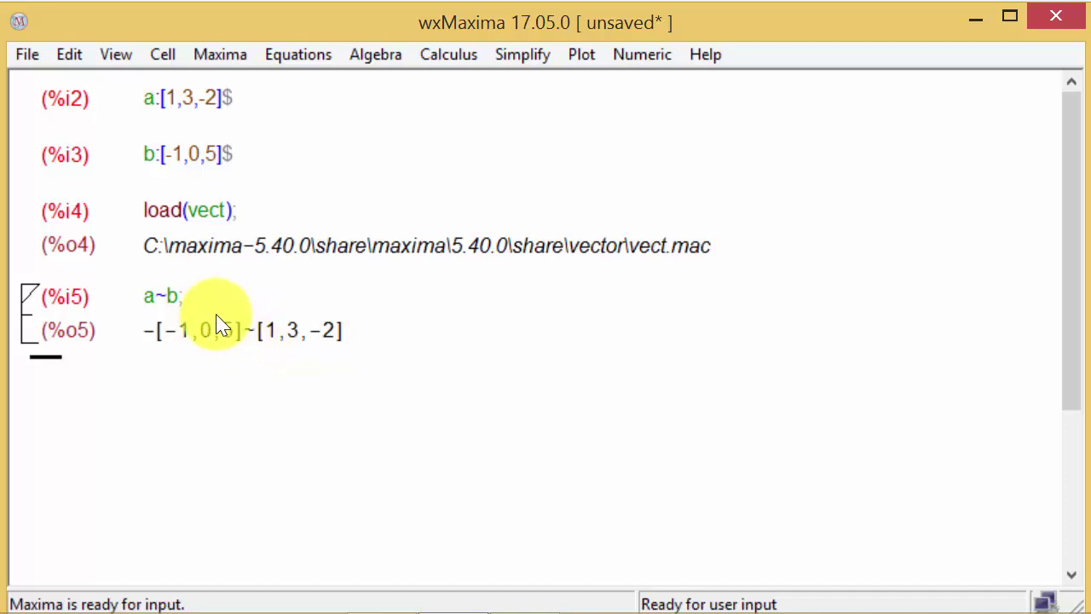
# - Append $ to a~b and re-evaluate it so its output is hidden
pyautogui.click(189, 308)
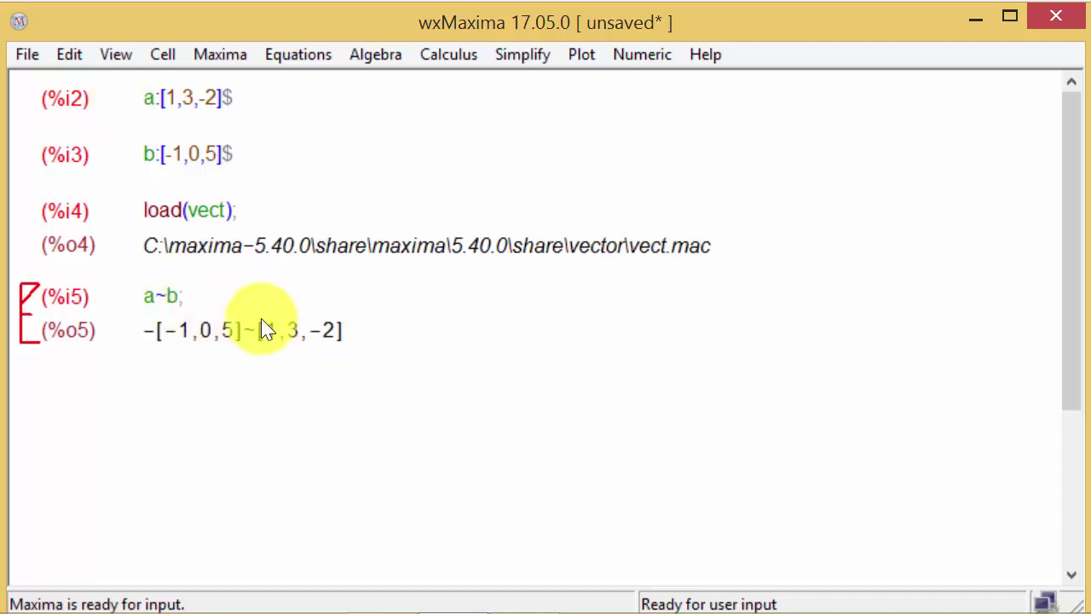
pyautogui.hotkey('shift', 'Return')
pyautogui.write('$')
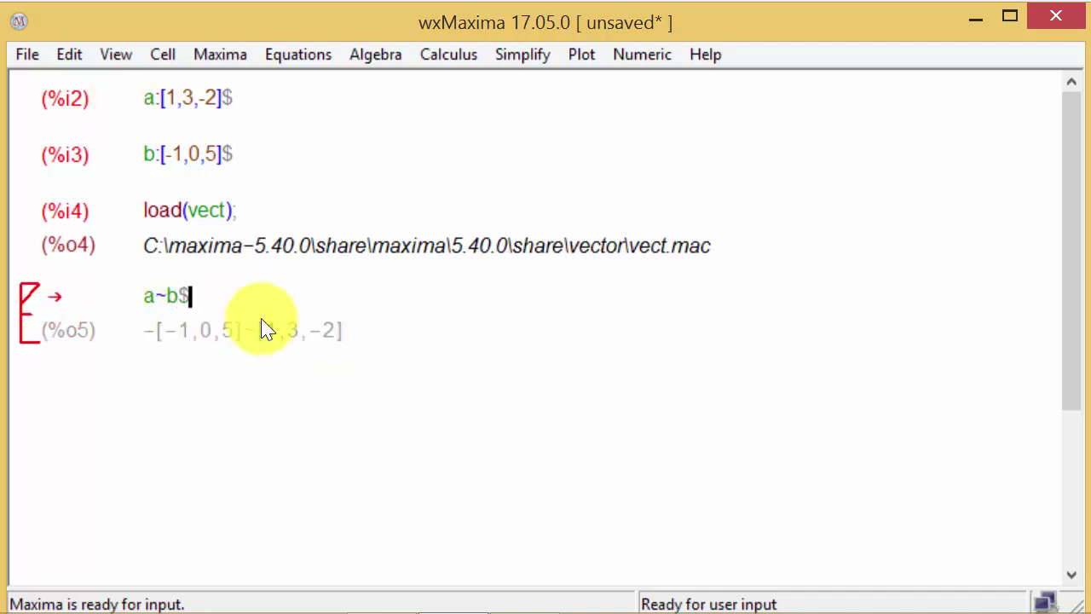
pyautogui.hotkey('shift', 'Return')
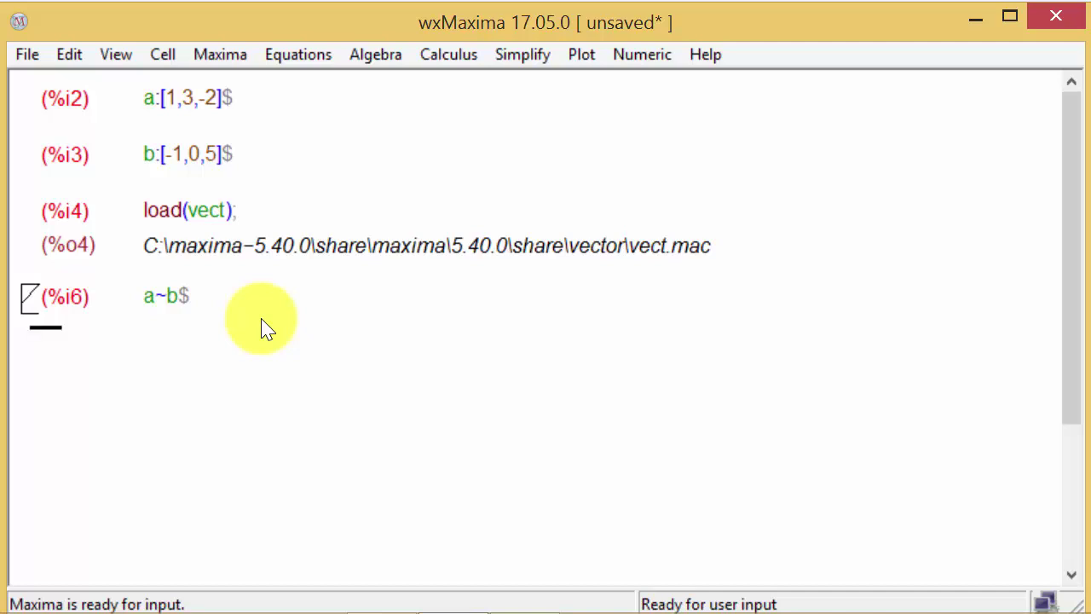
# - Run express(%) to get [15, -3, 3], test that 2+3 returns 5, and delete the stray cell
pyautogui.write('express')
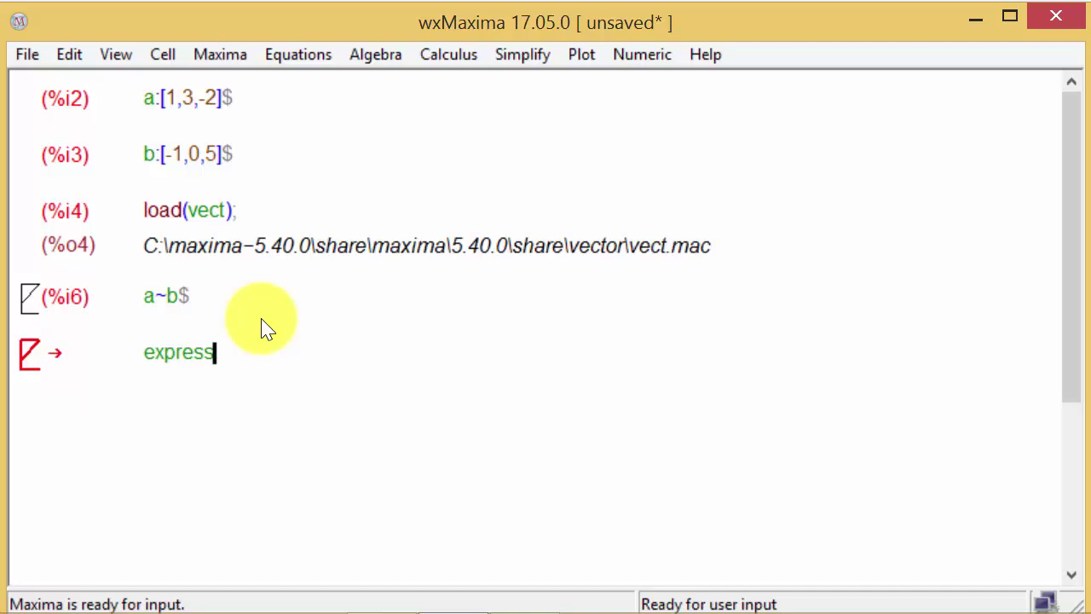
pyautogui.write('(')
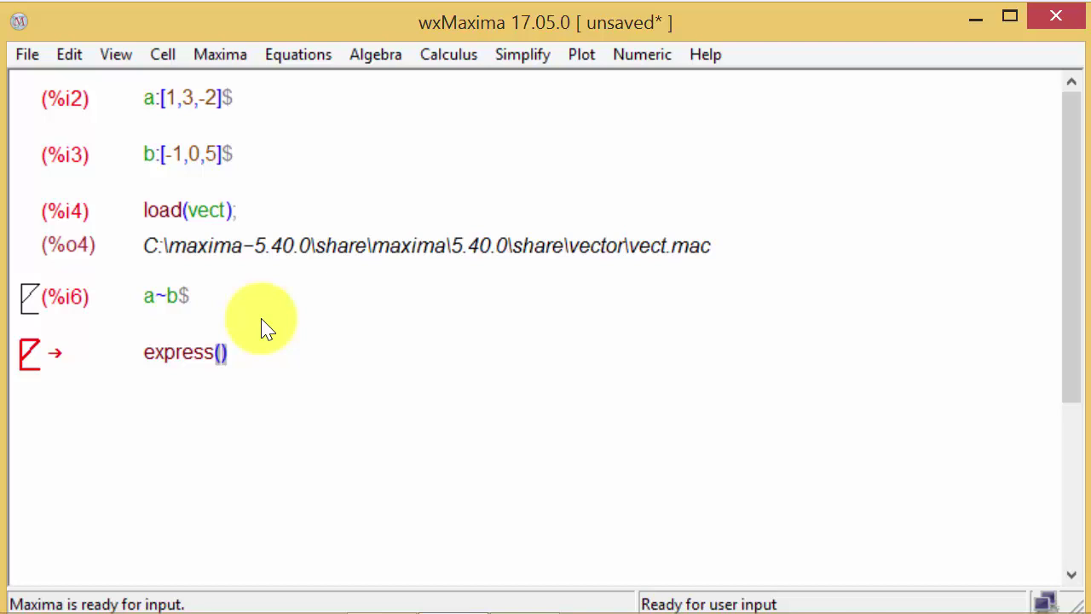
pyautogui.write('%')
pyautogui.hotkey('shift', 'Return')
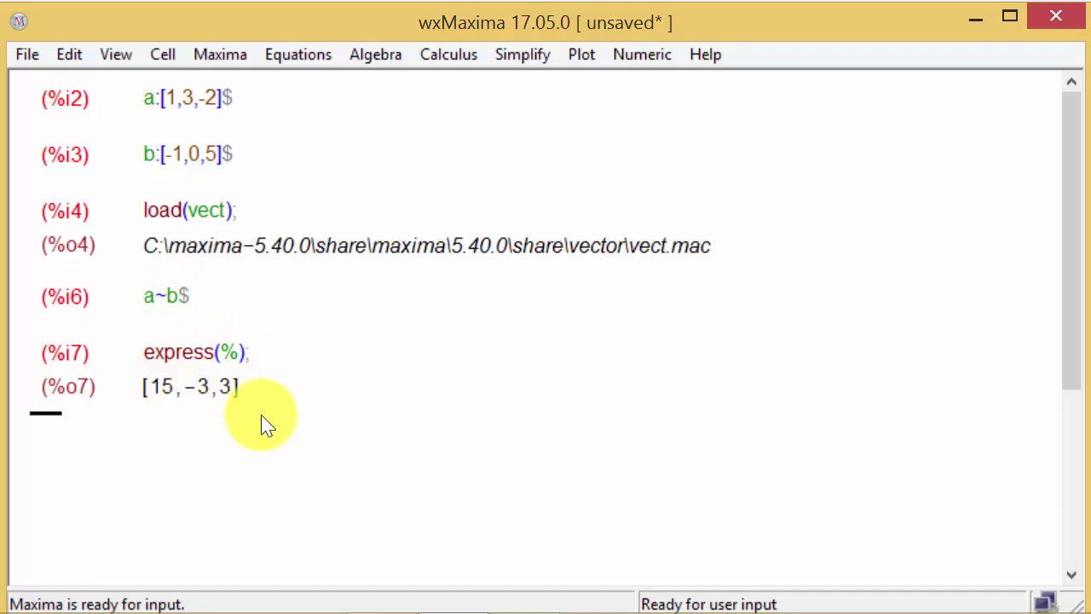
pyautogui.write('2')
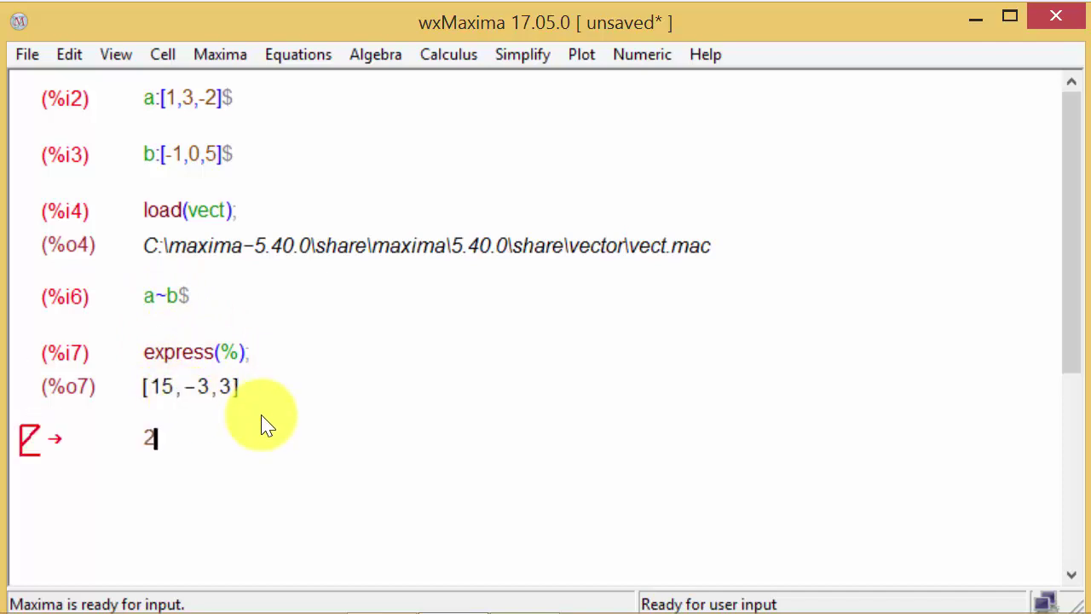
pyautogui.write('+3')
pyautogui.hotkey('shift', 'Return')
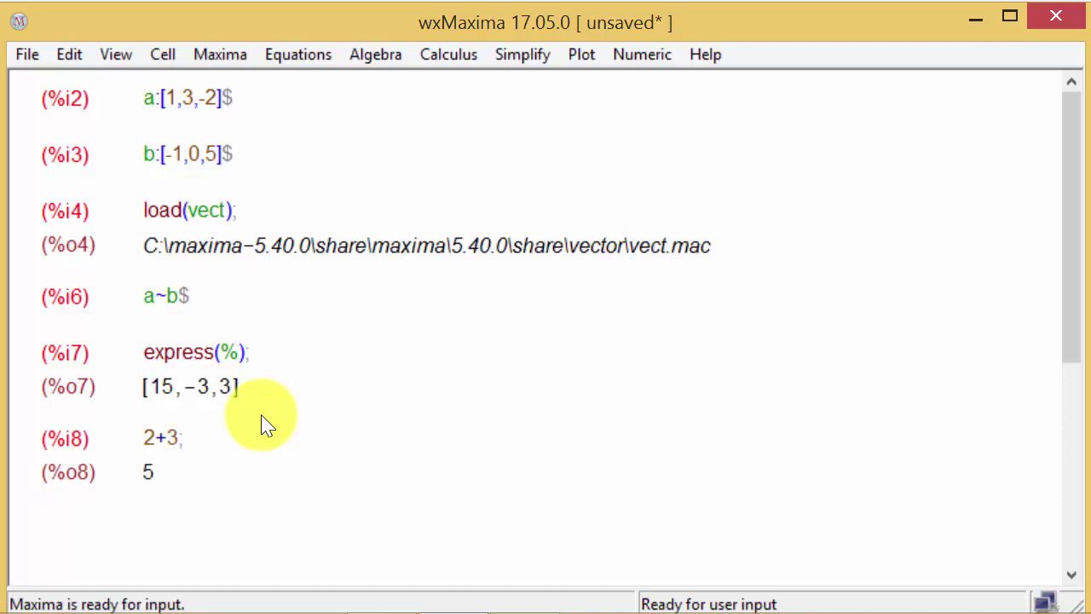
pyautogui.write('2')
pyautogui.press('BackSpace')
pyautogui.press('BackSpace')
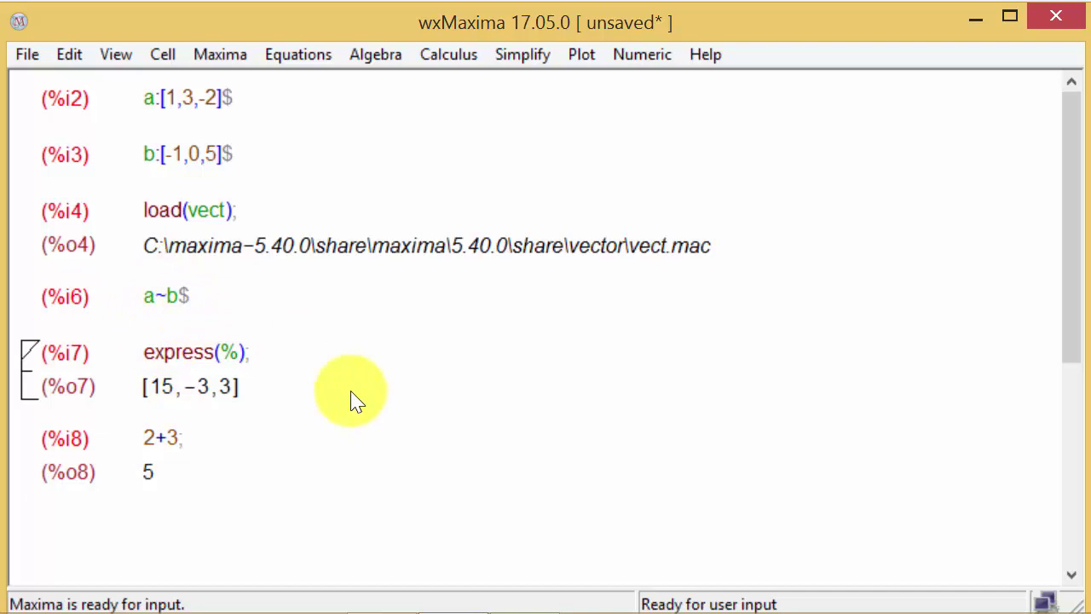
# - Evaluate express(%o6), which again returns [15, -3, 3]
pyautogui.write('ex')
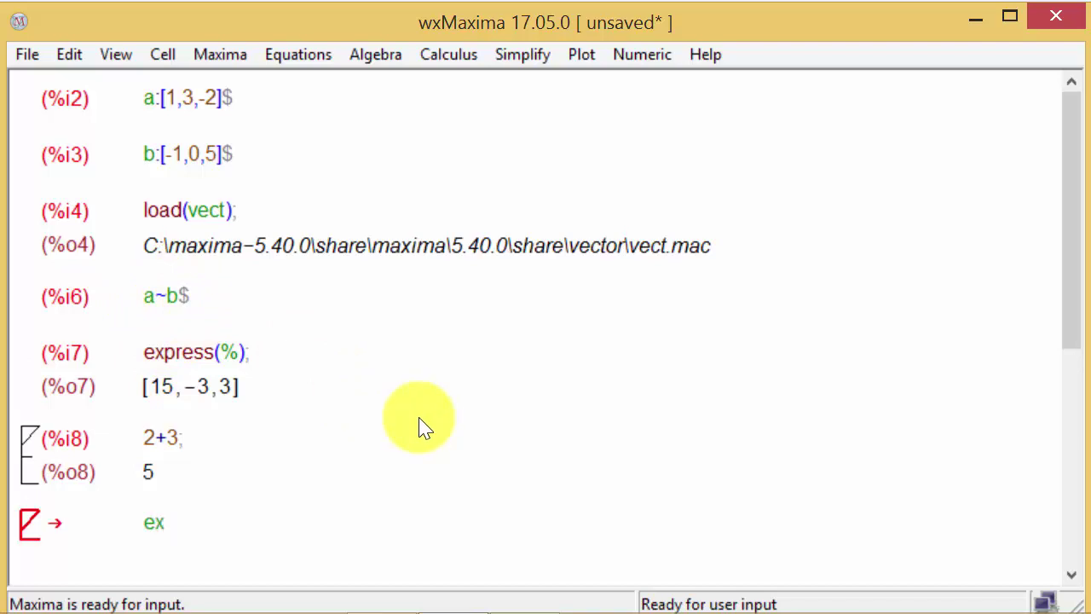
pyautogui.write('press(')
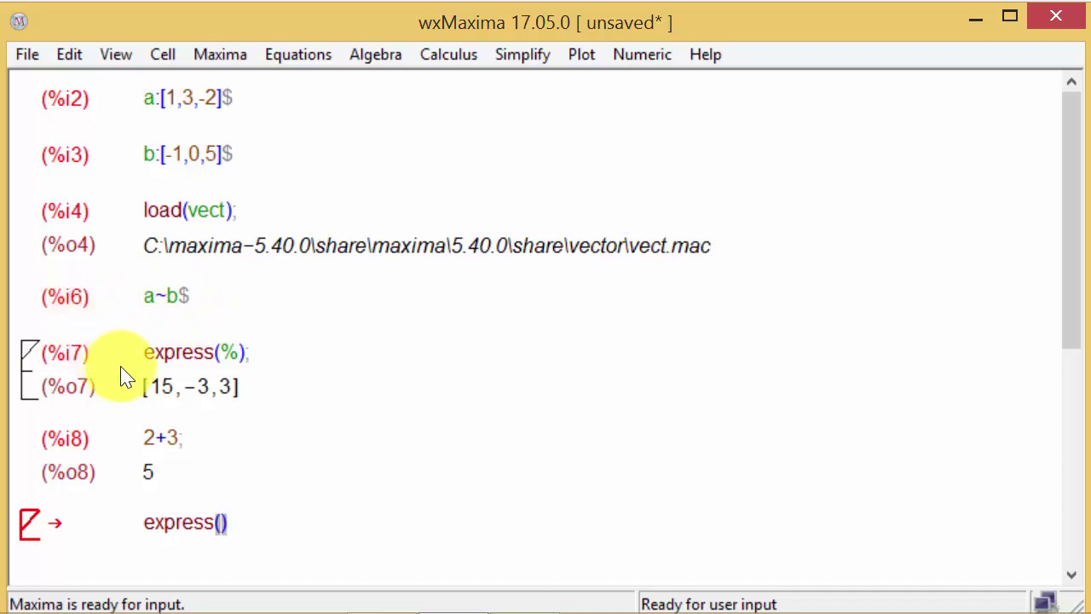
pyautogui.write('%o6')
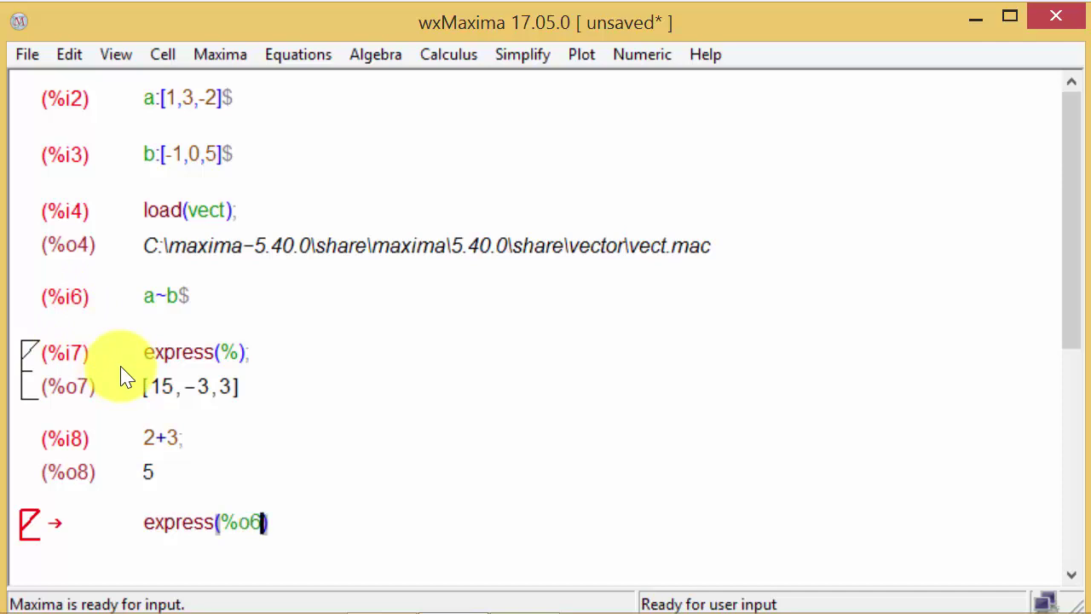
pyautogui.hotkey('shift', 'Return')
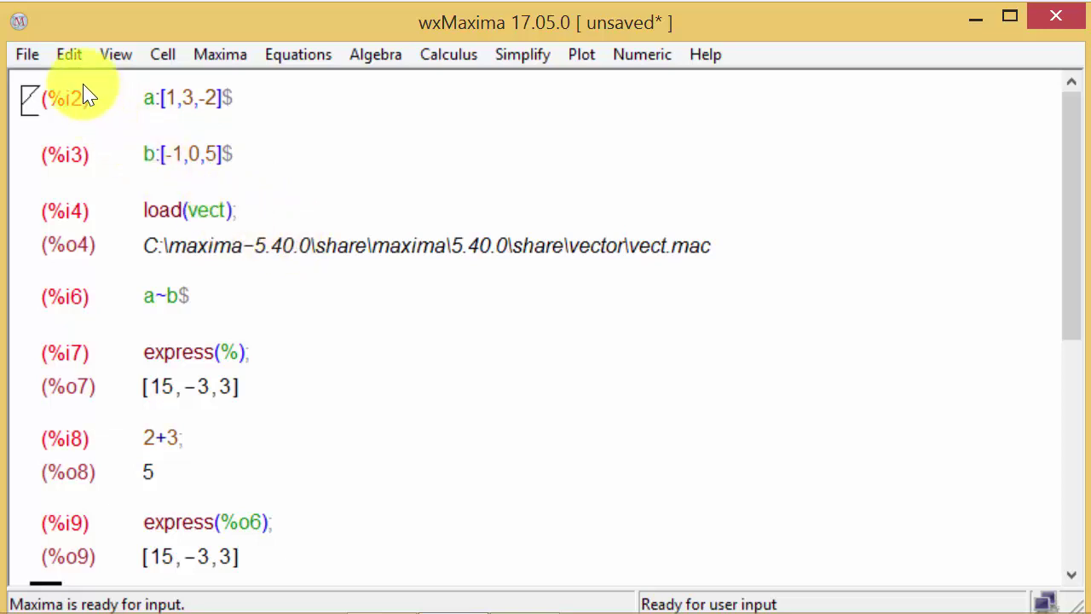
pyautogui.click(29, 56)
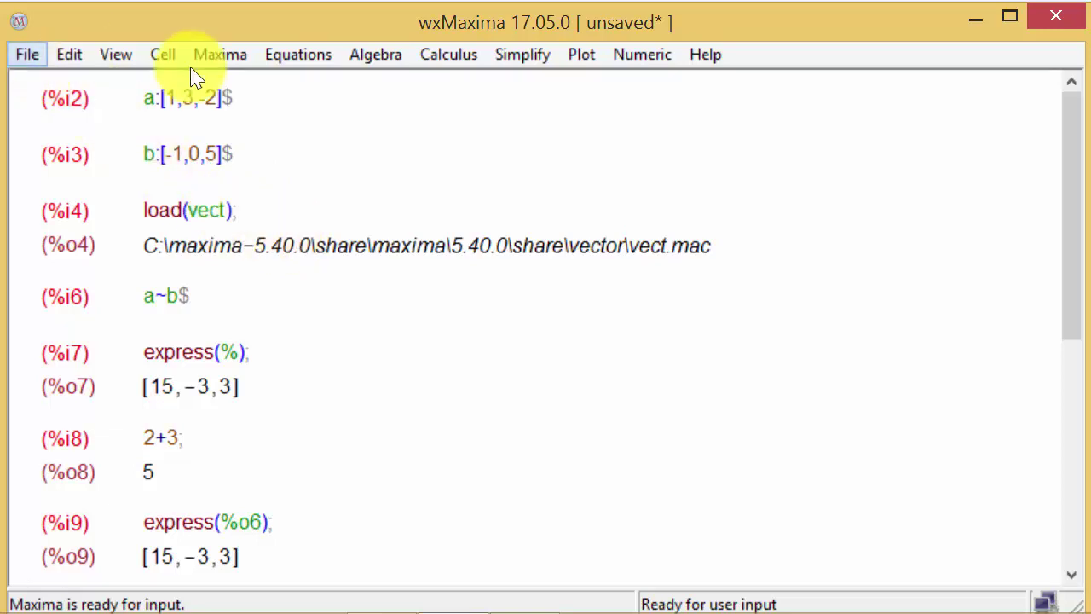
# - In a new worksheet, compute [1,3,-2]~[-1,0,5] directly and end it with $ to suppress output
pyautogui.click(194, 75)
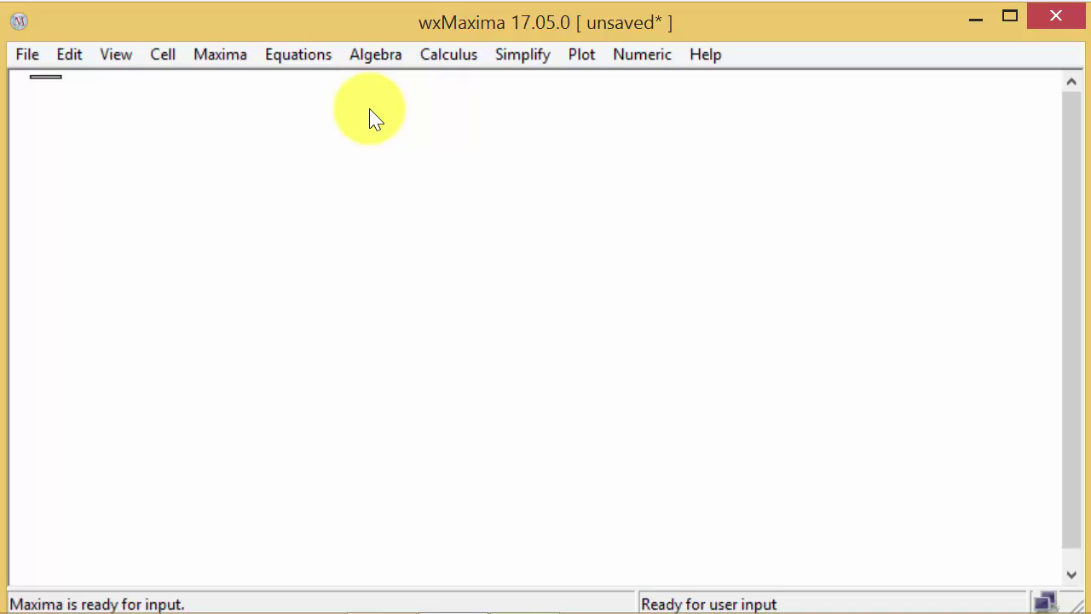
pyautogui.press('Return')
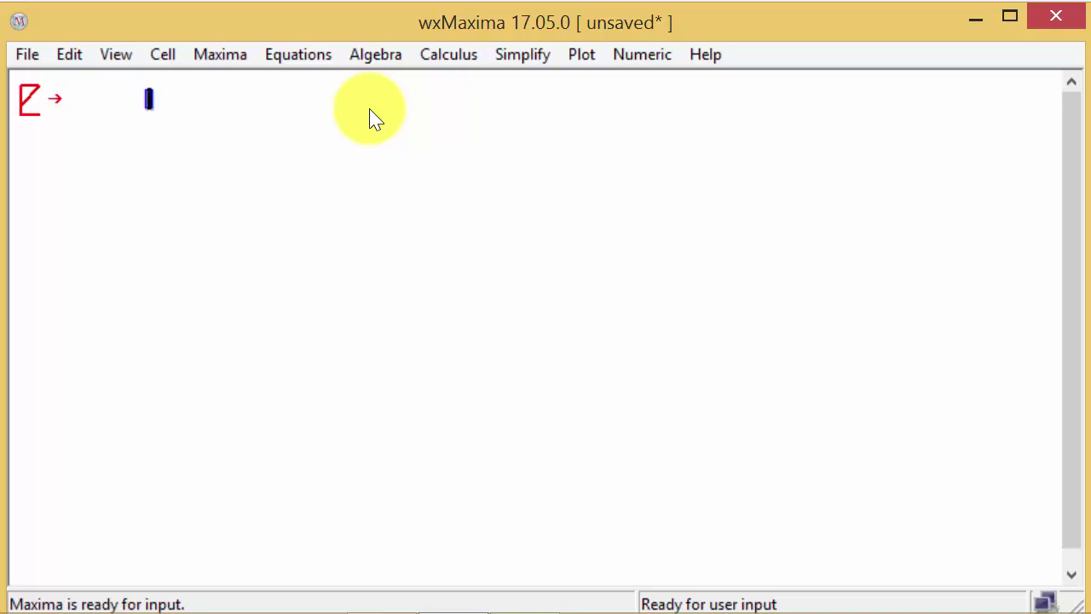
pyautogui.write('[1,3,-2')
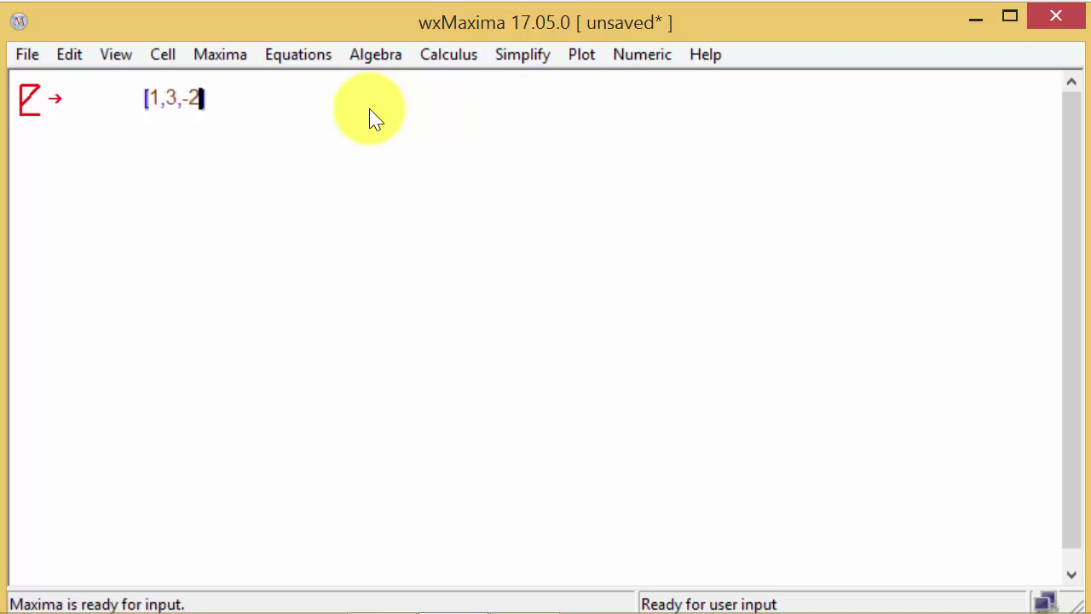
pyautogui.write(']~[-1,0')
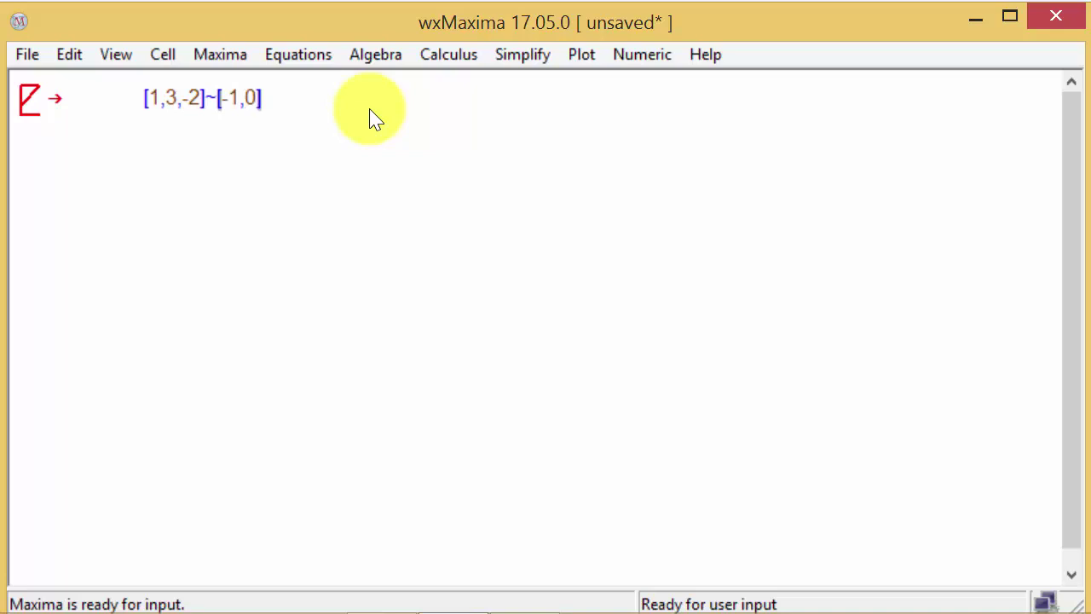
pyautogui.write(',5')
pyautogui.hotkey('shift', 'Return')
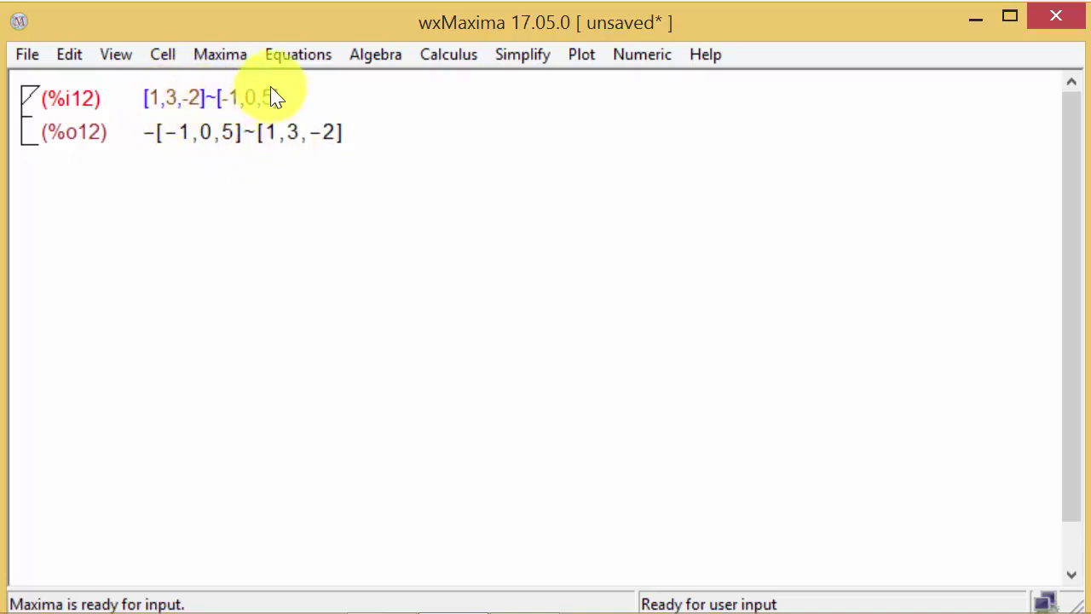
pyautogui.click(294, 108)
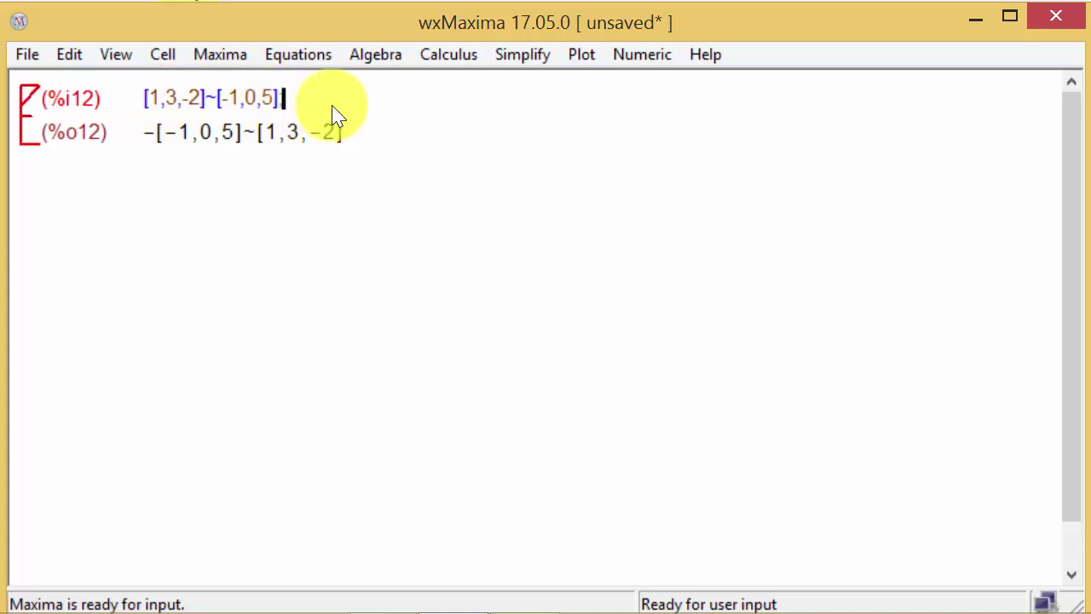
pyautogui.write('$')
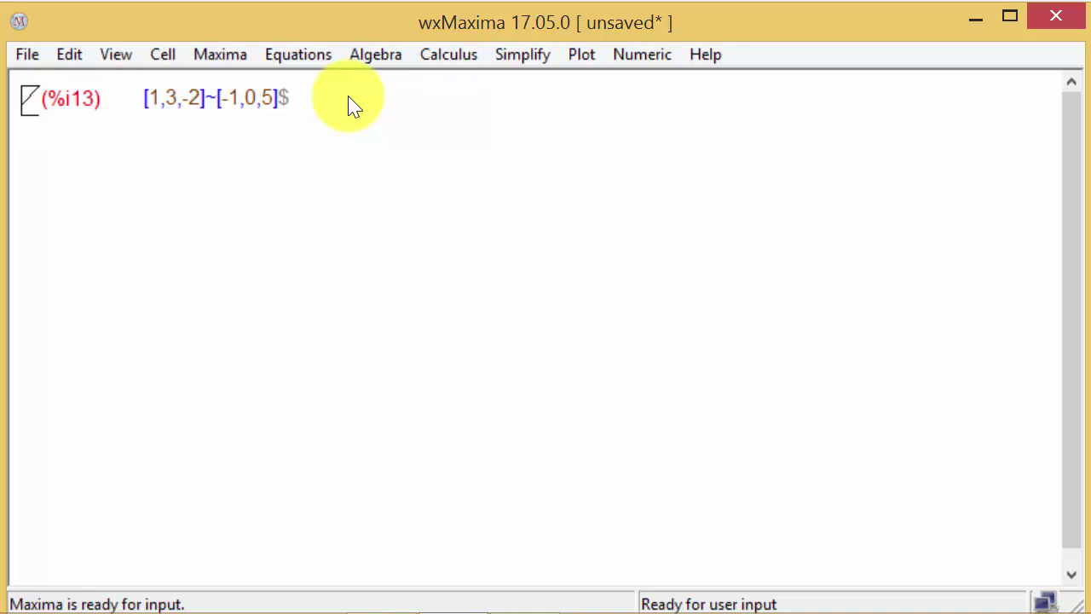
pyautogui.write('expre')
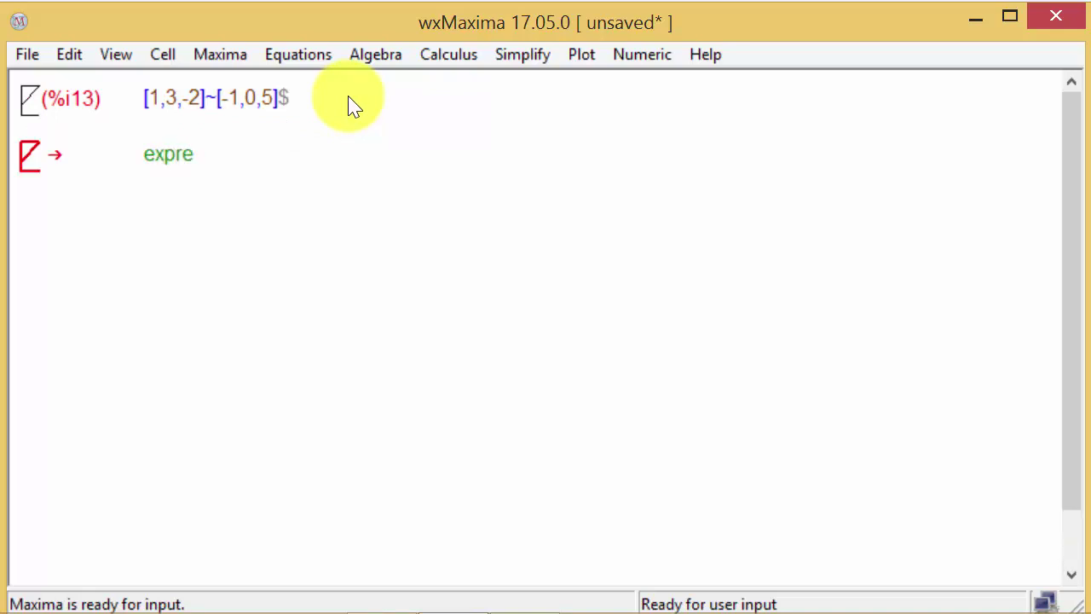
pyautogui.write('ss(')
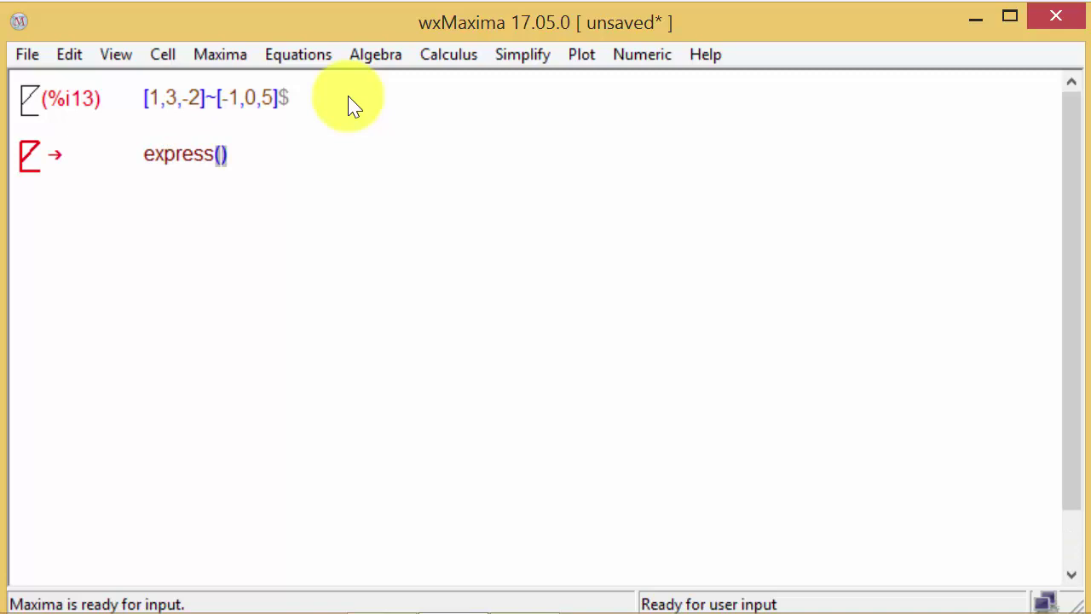
pyautogui.write('5')
# - Correct the input to express(%) and evaluate it, getting [15, -3, 3] as %o14
pyautogui.press('BackSpace')
pyautogui.write('%')
pyautogui.hotkey('shift', 'Return')
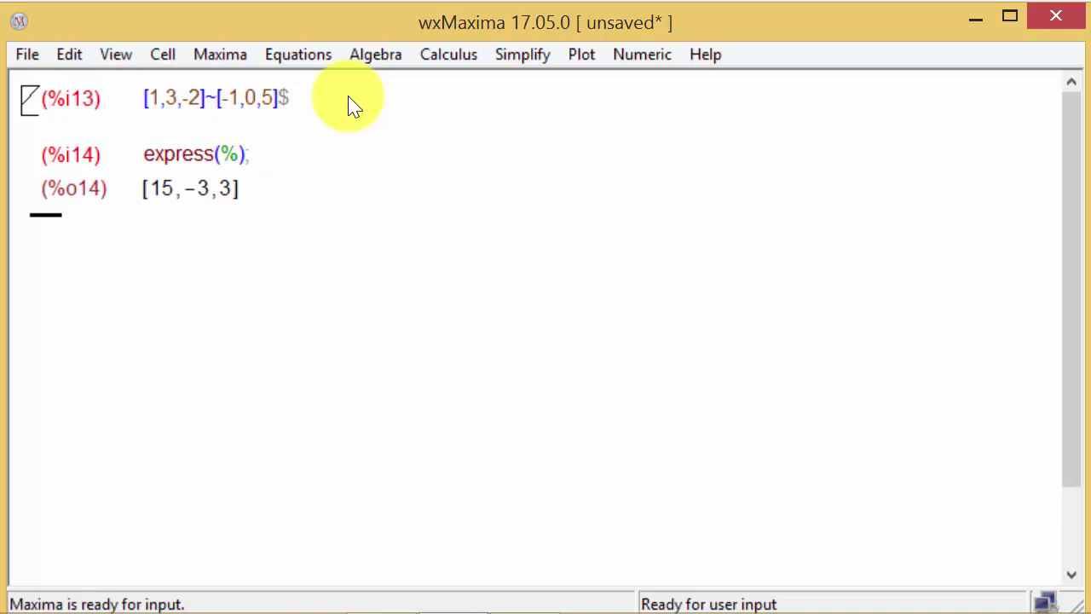